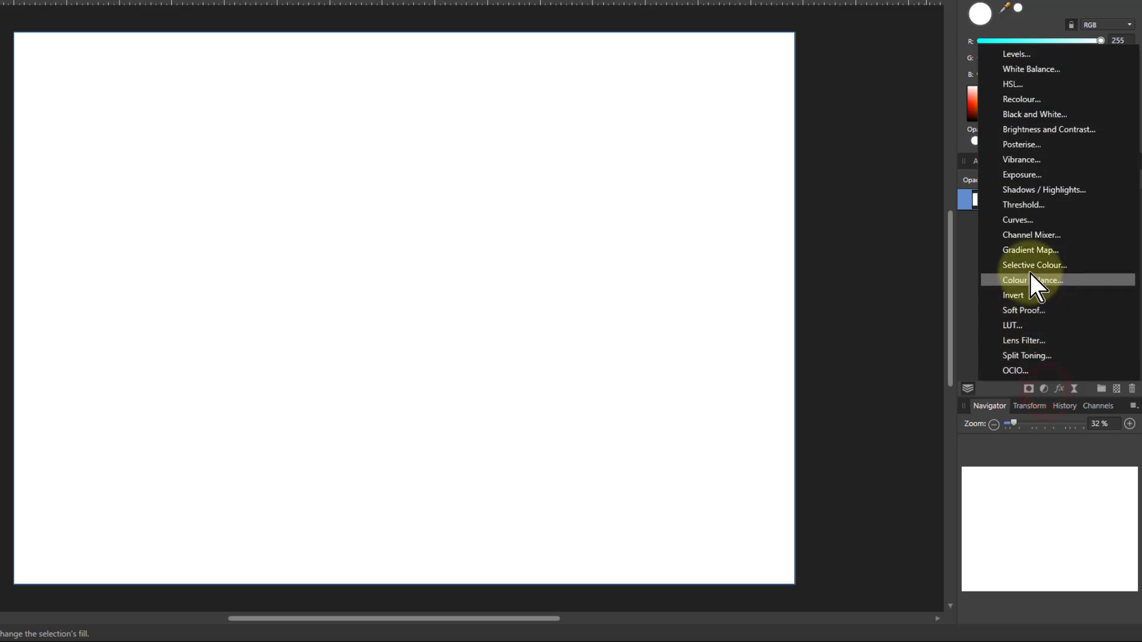
Add a Selective Colour adjustment above the white rectangle and target its Whites.
click(1029, 267)
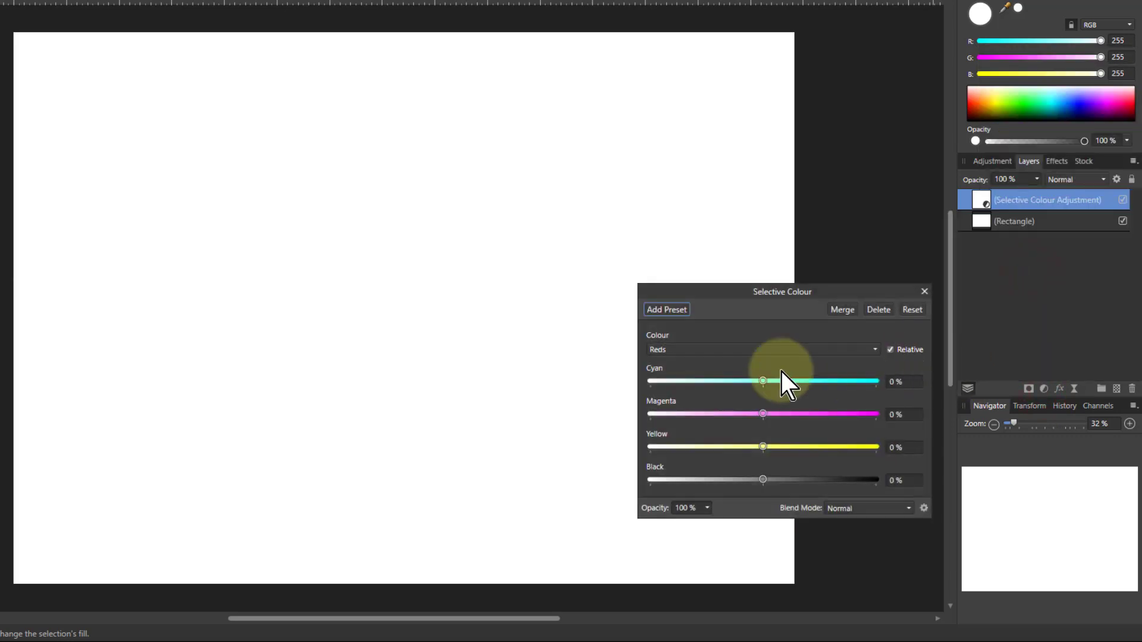
click(746, 350)
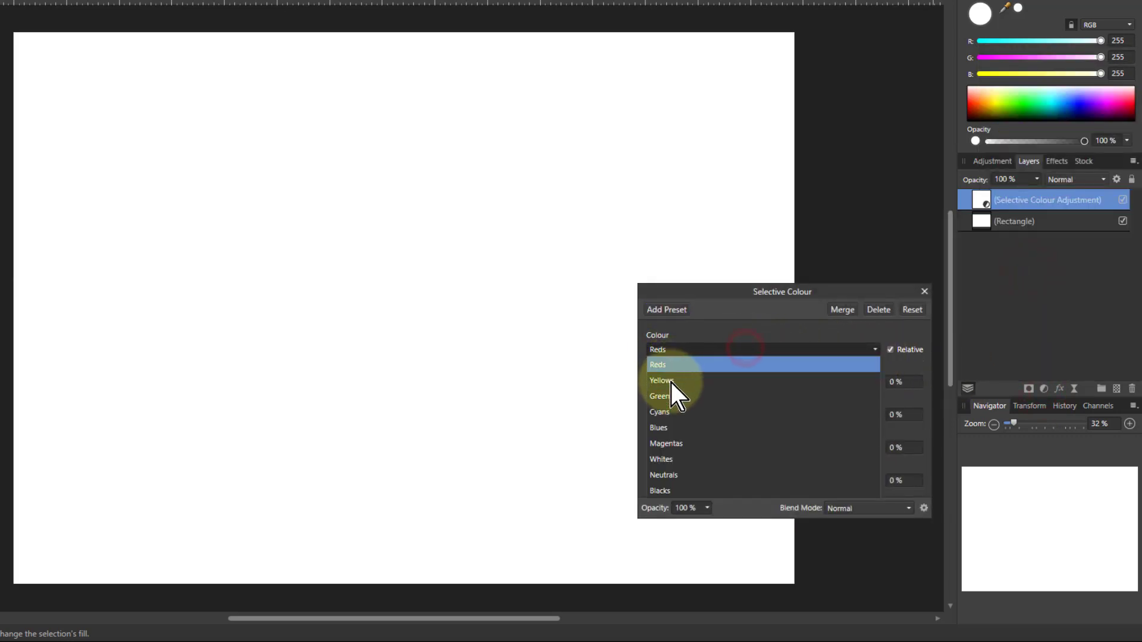
click(682, 462)
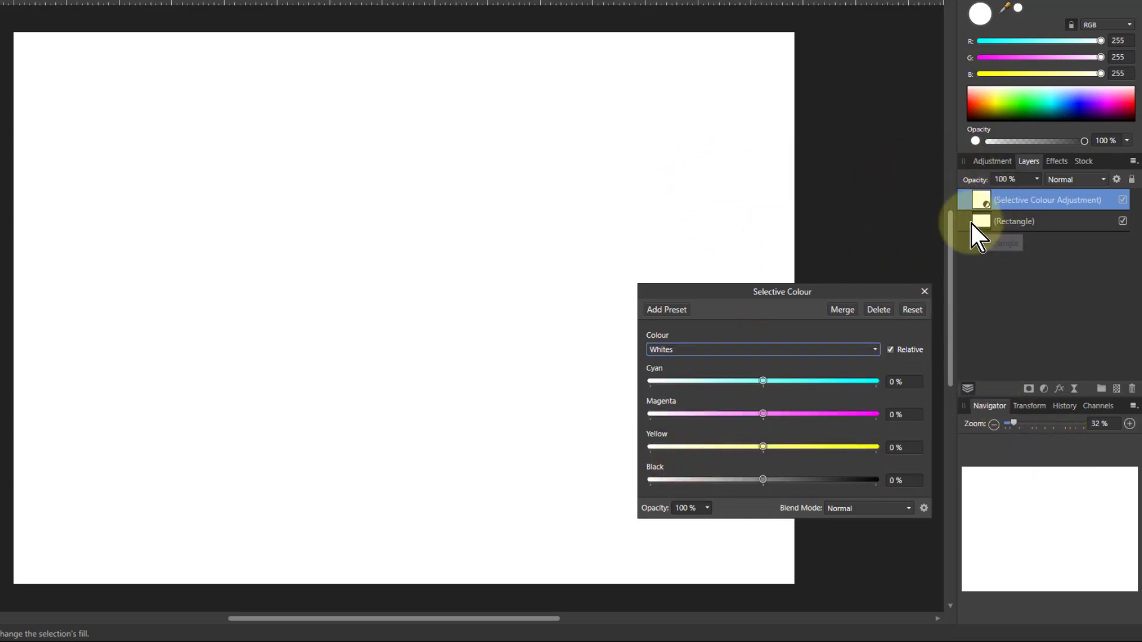
Try shifting Cyan and Black in the rectangle's Whites with Relative on, and turn Relative off.
click(762, 381)
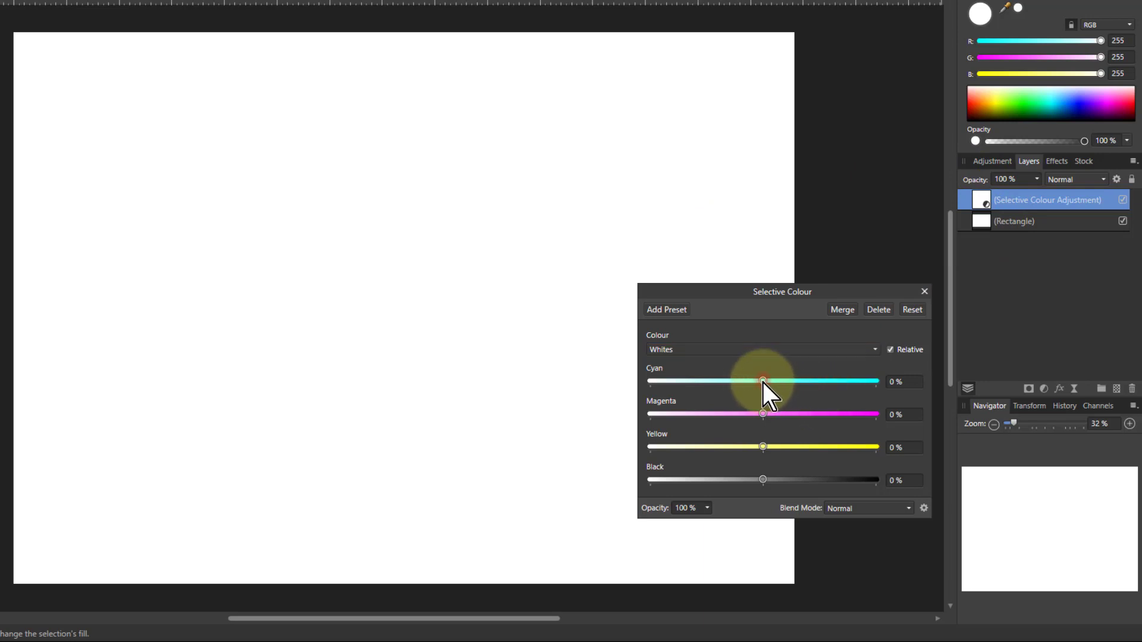
drag(762, 381, 772, 412)
mouse_move(763, 480)
mouse_down()
mouse_move(766, 492)
mouse_move(859, 489)
mouse_move(738, 483)
mouse_move(768, 499)
mouse_up()
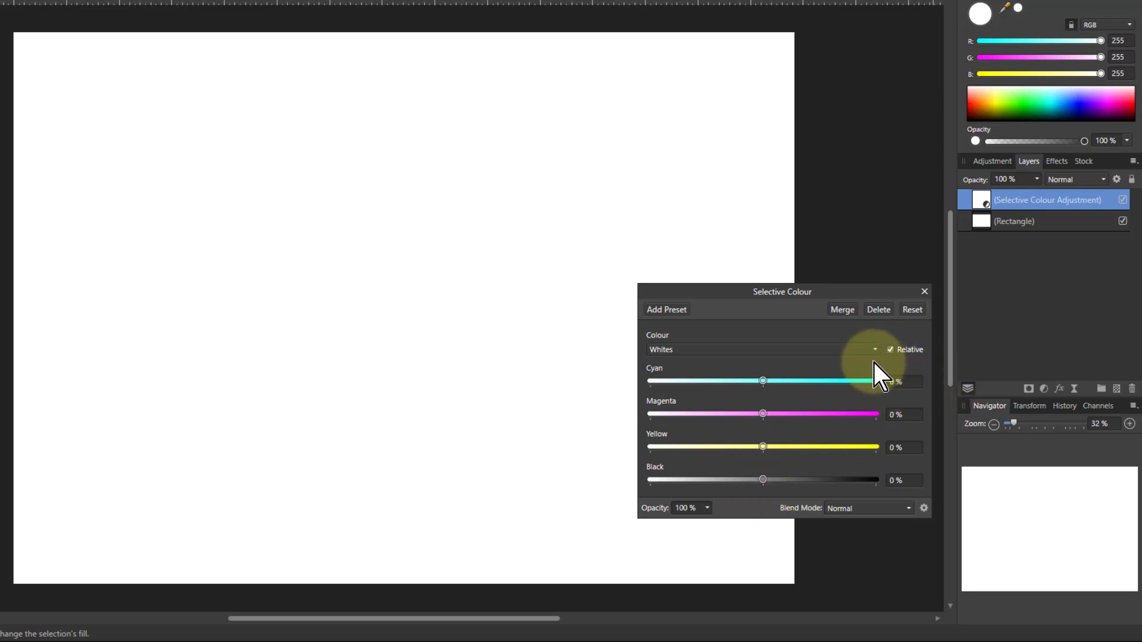
click(890, 349)
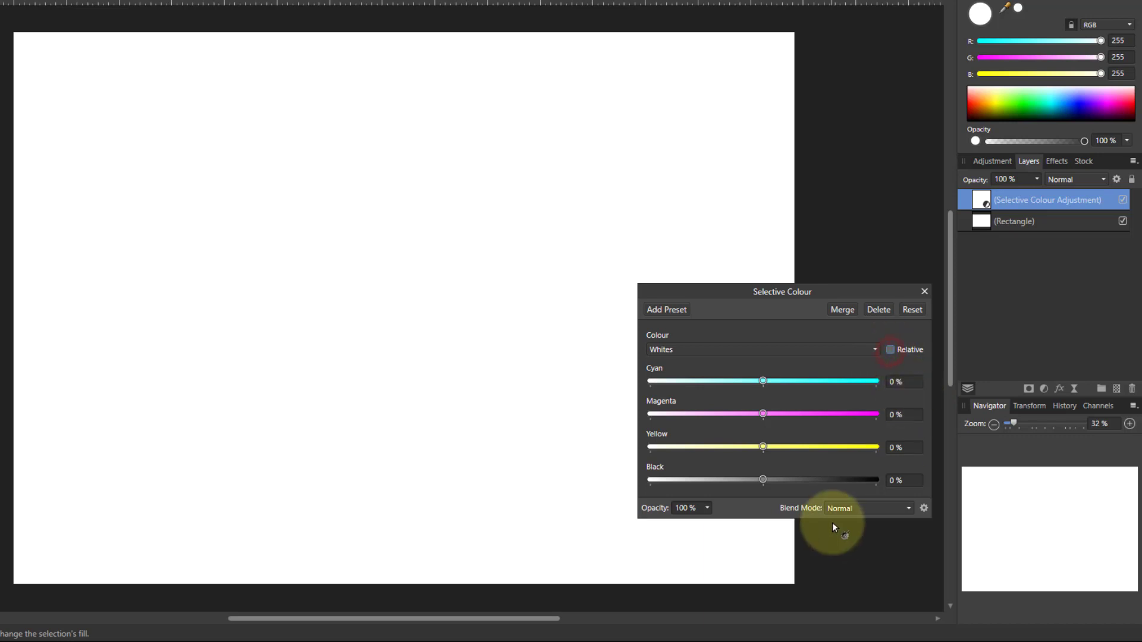
Tint the rectangle's Whites with Cyan 72 %, Magenta 36 % and Yellow 55 %.
click(763, 381)
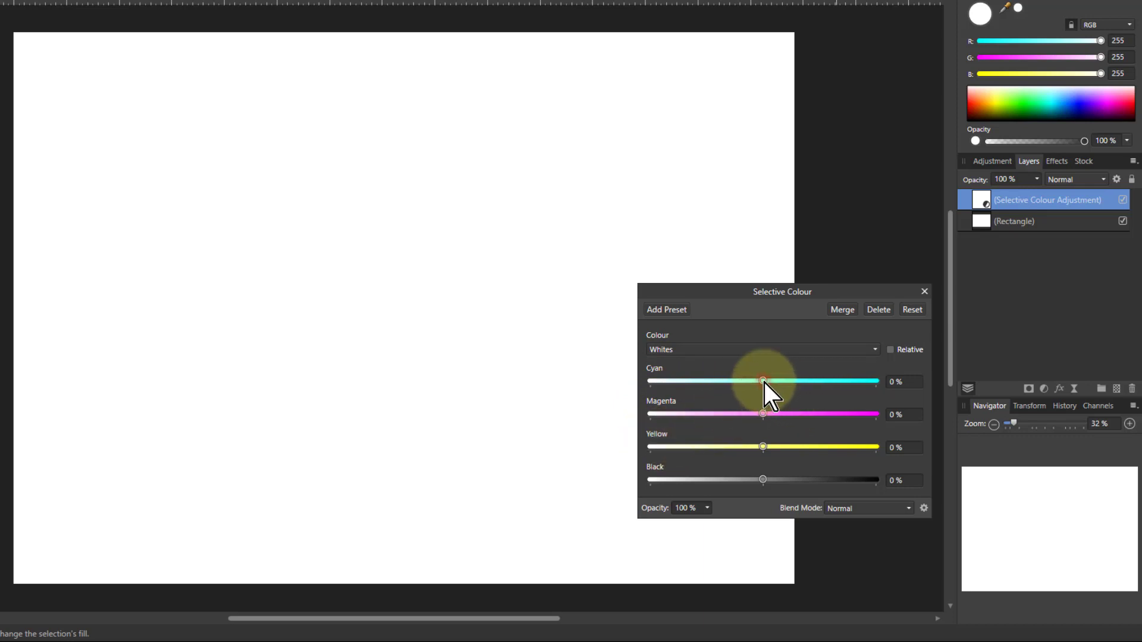
drag(763, 381, 721, 388)
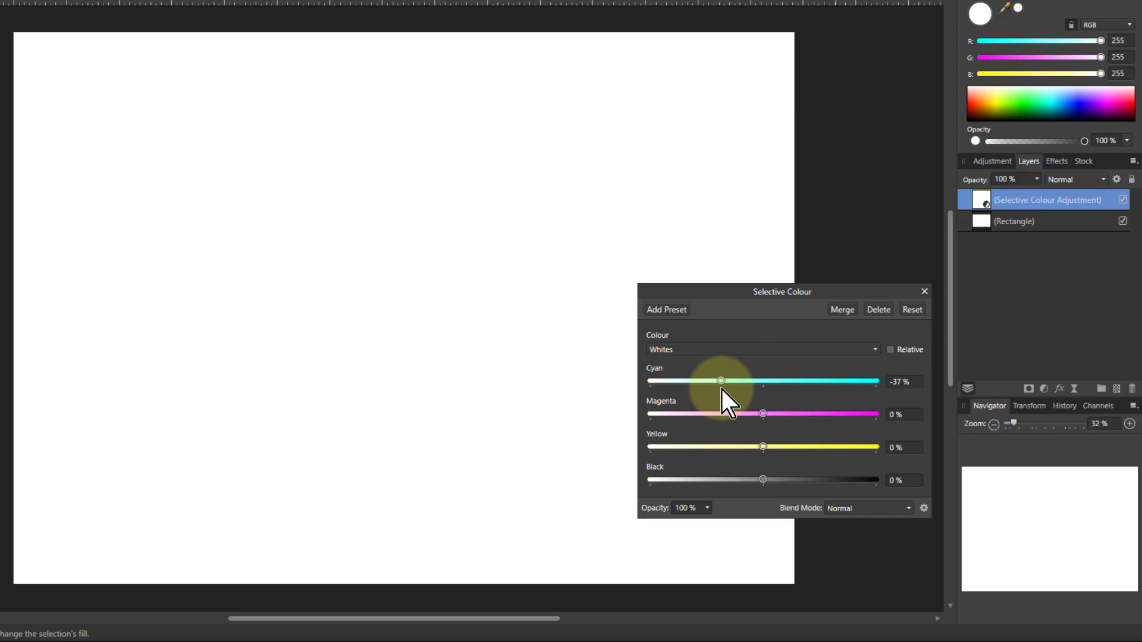
drag(722, 390, 876, 394)
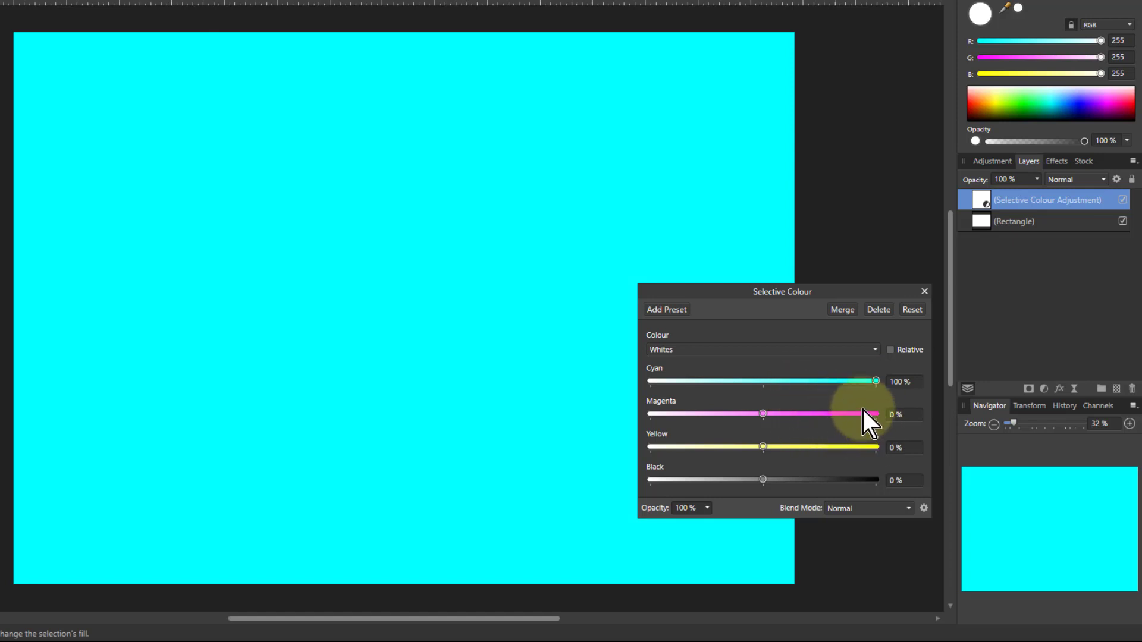
click(844, 382)
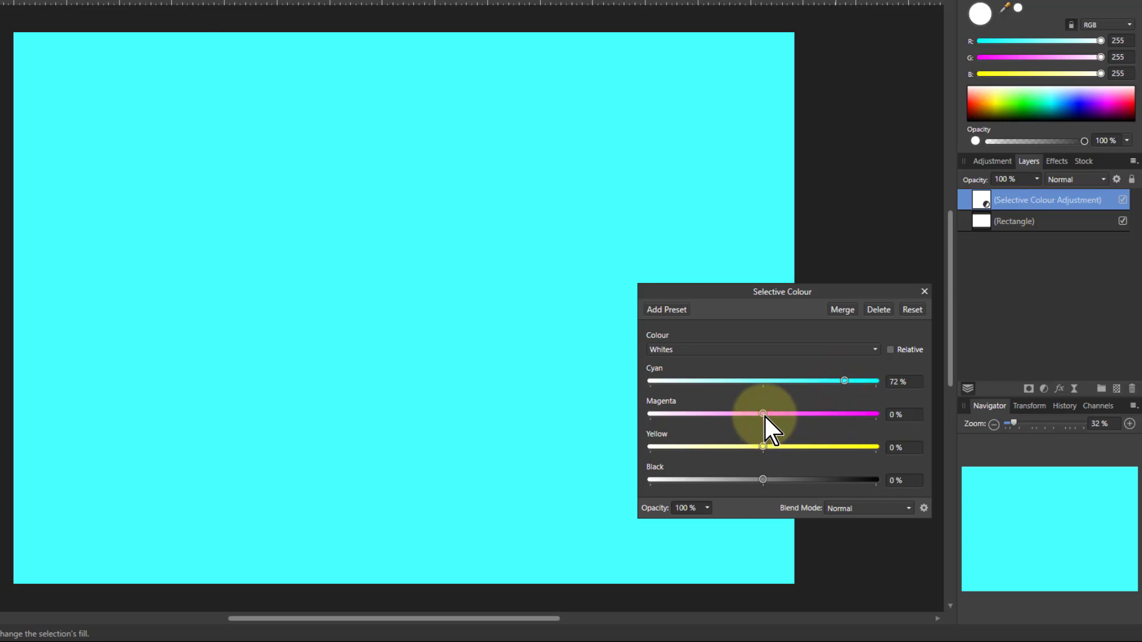
drag(764, 416, 825, 455)
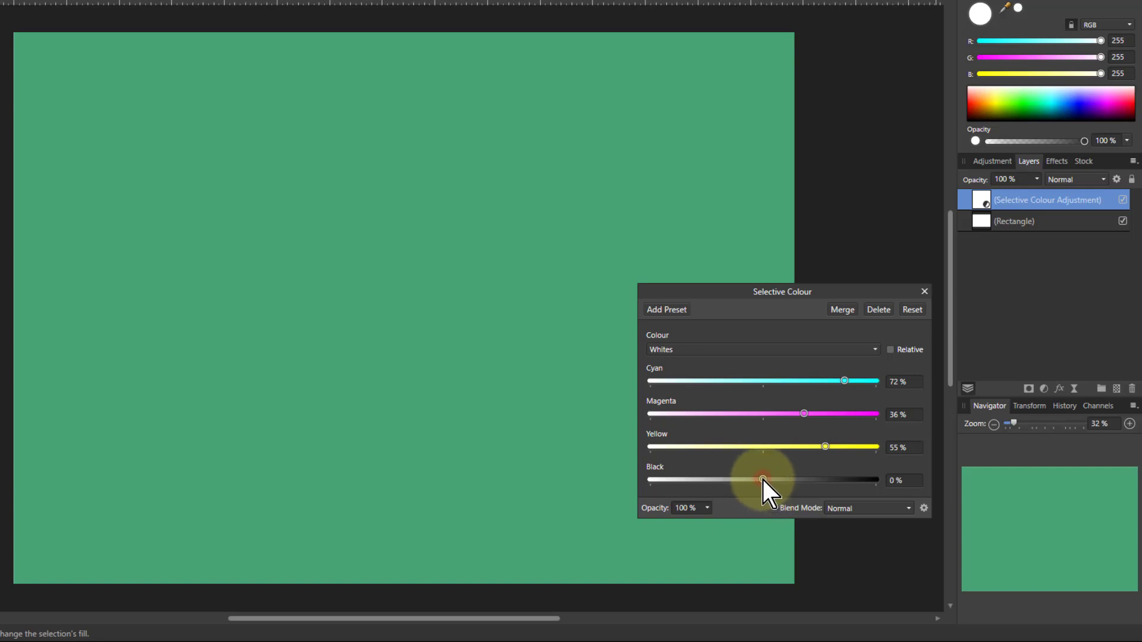
mouse_move(762, 480)
mouse_down()
mouse_move(651, 487)
mouse_move(880, 478)
mouse_move(762, 494)
mouse_up()
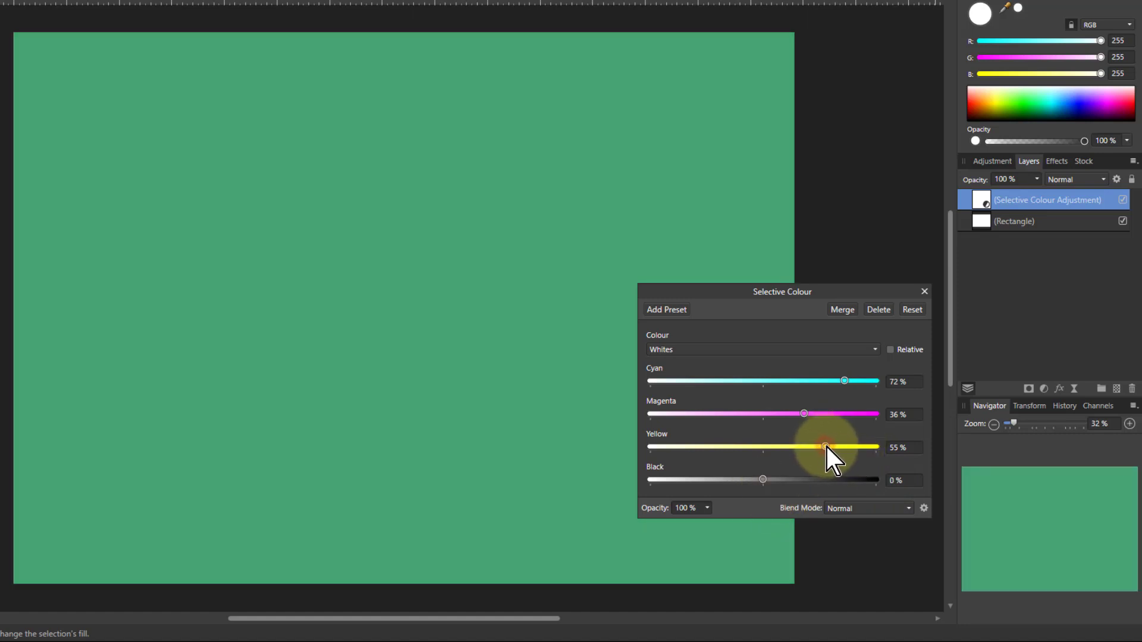
Reset the Magenta, Yellow and Cyan amounts of the rectangle's Whites to 0 %.
double_click(804, 414)
double_click(826, 447)
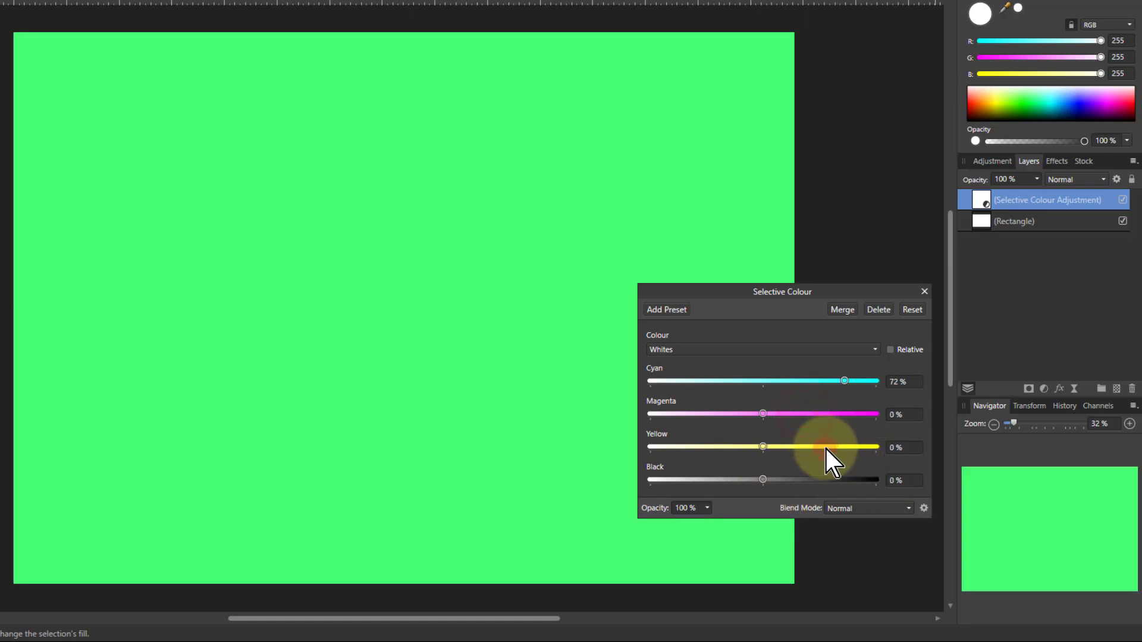
double_click(844, 381)
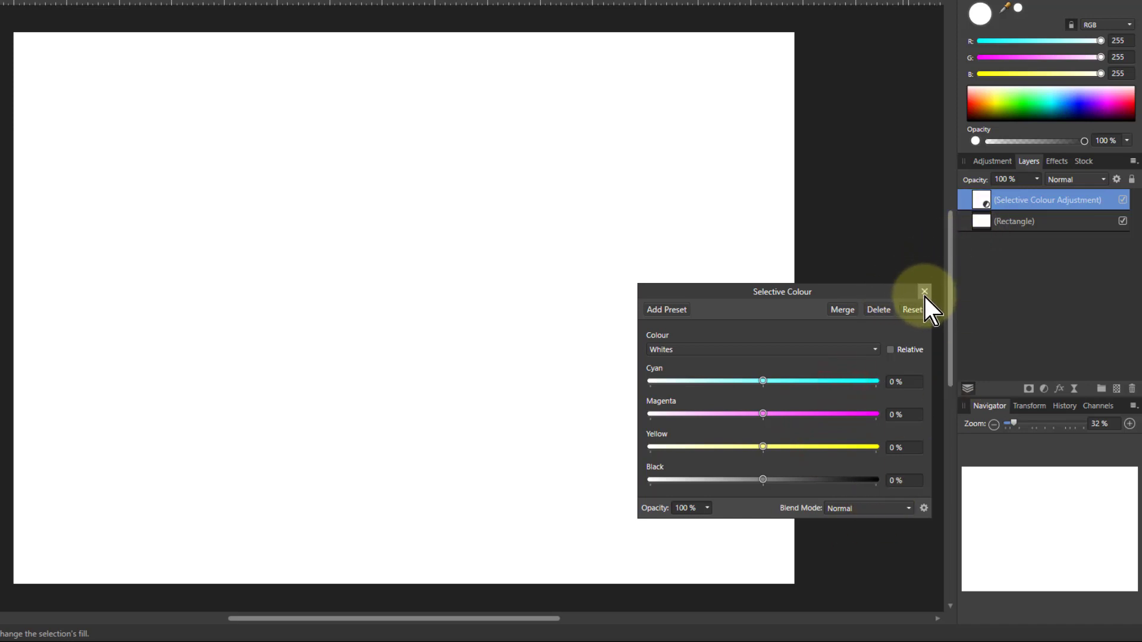
Fill the rectangle layer with a horizontal white-to-black gradient spanning its full width.
click(987, 221)
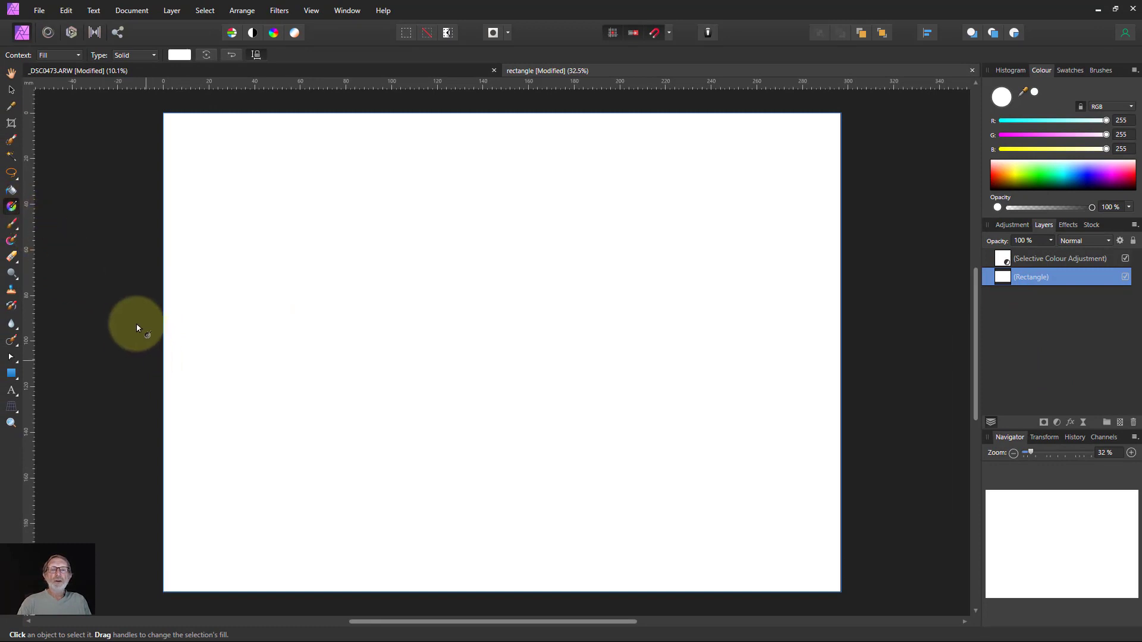
drag(163, 325, 841, 326)
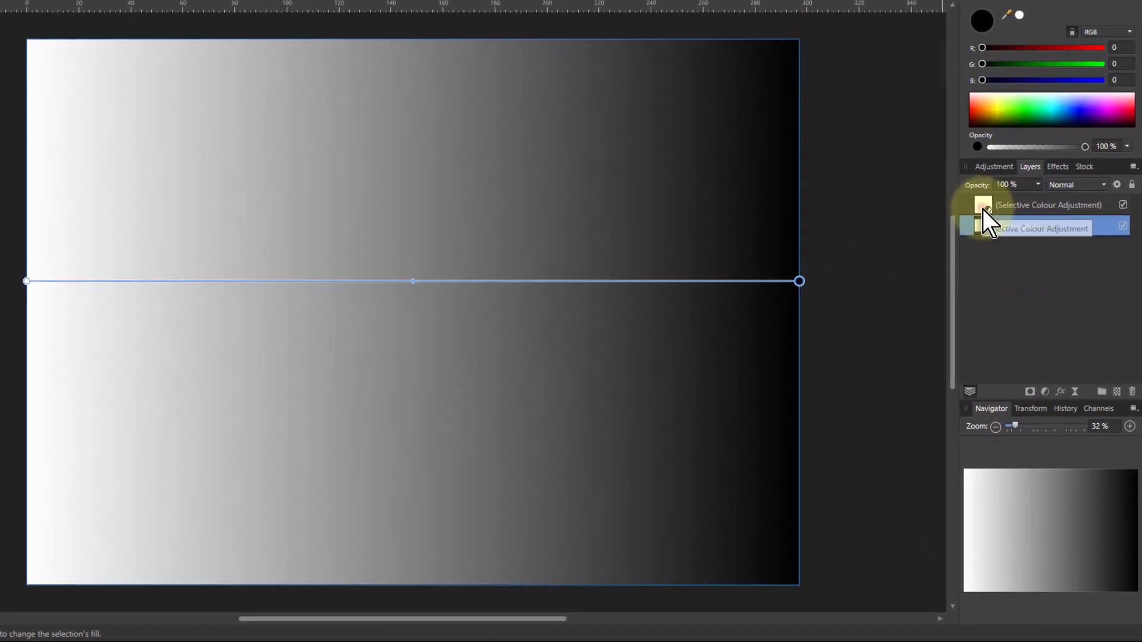
Reopen the Selective Colour adjustment over the gradient and set its Whites to Cyan 78 % and Magenta 42 %.
double_click(1002, 258)
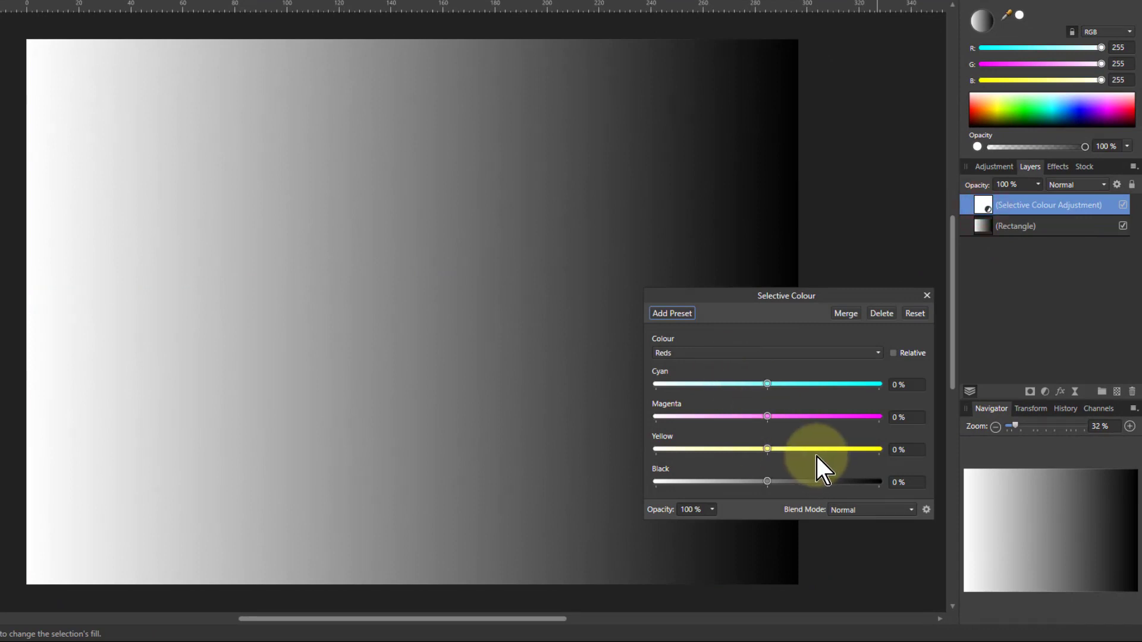
click(731, 353)
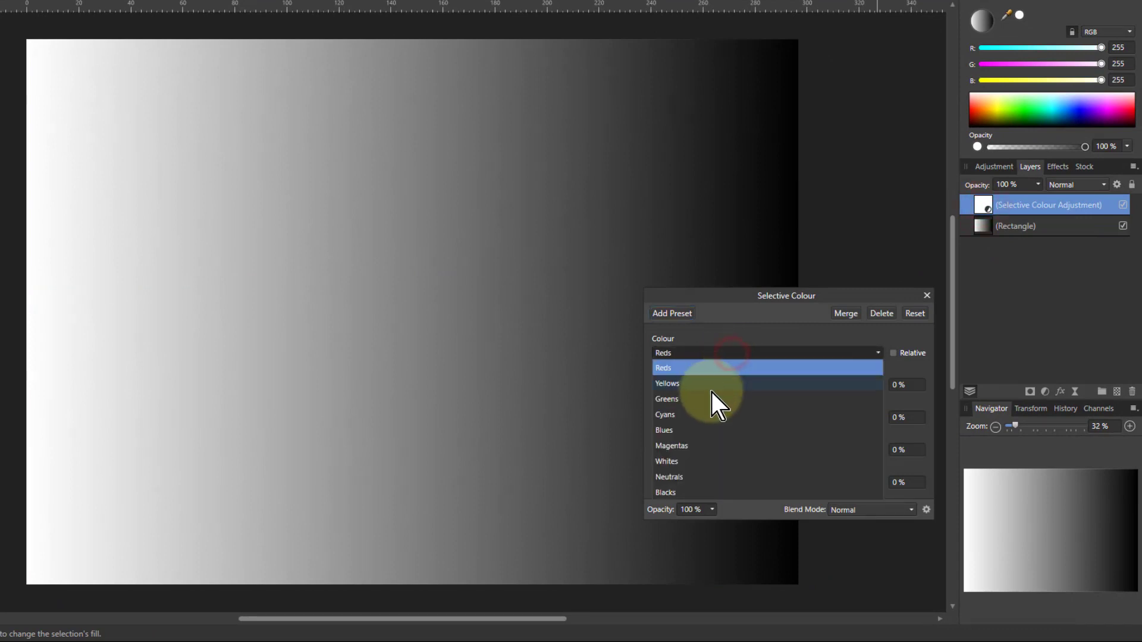
click(720, 462)
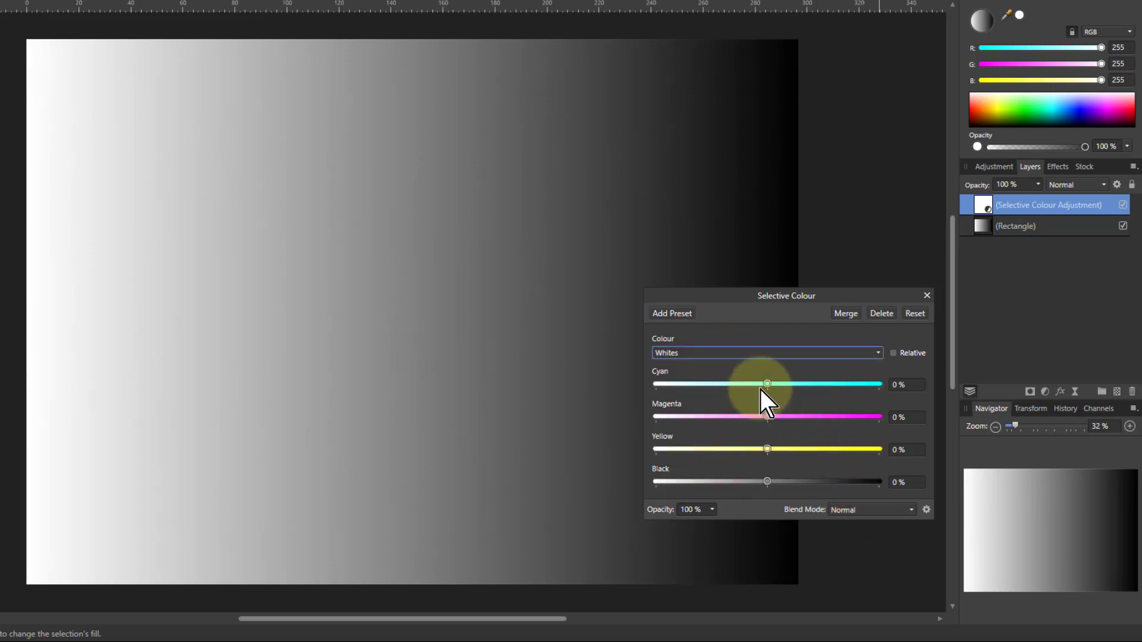
drag(772, 390, 944, 386)
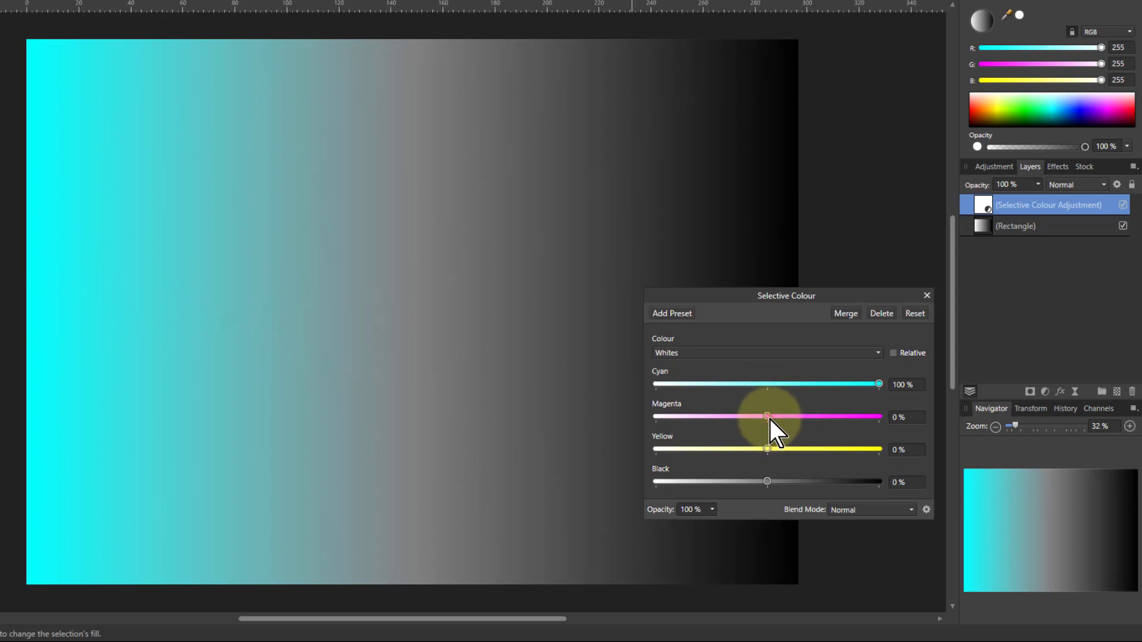
mouse_move(770, 419)
mouse_down()
mouse_move(840, 416)
mouse_move(768, 428)
mouse_up()
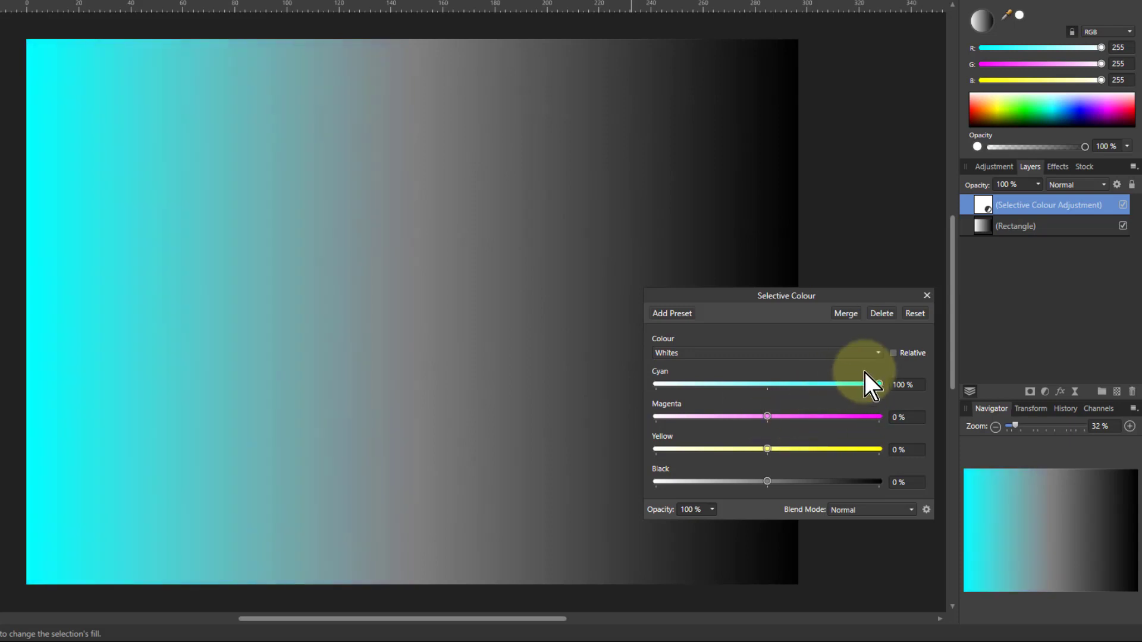
mouse_move(873, 383)
mouse_down()
mouse_move(766, 402)
mouse_move(854, 393)
mouse_up()
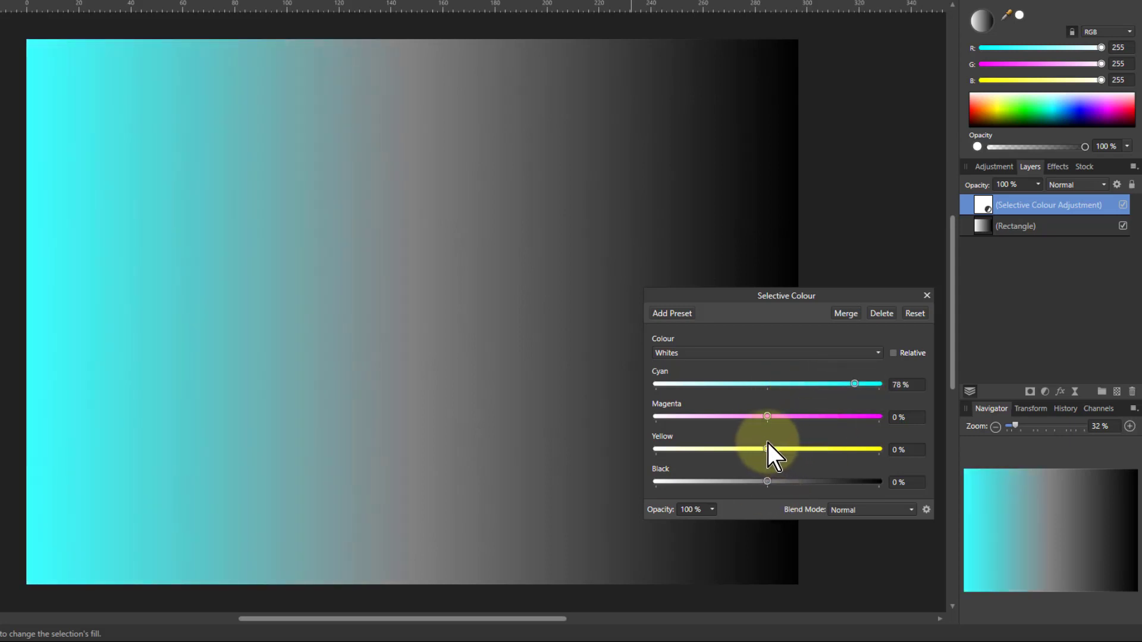
drag(768, 416, 812, 416)
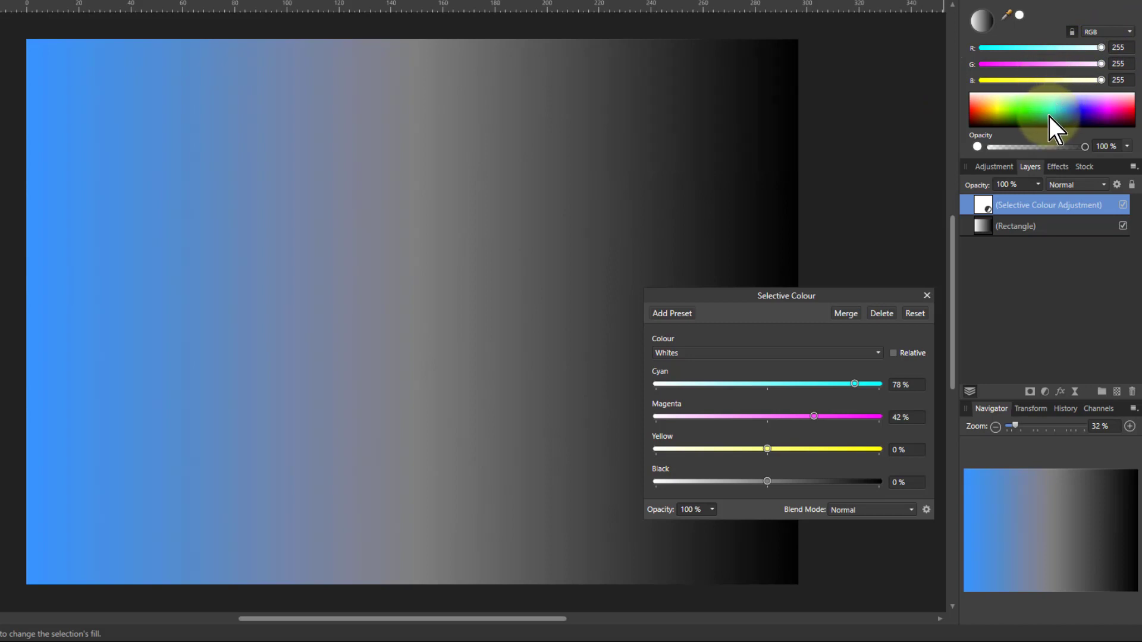
Switch to the _DSC0473.ARW photo and add a Selective Colour adjustment targeting Whites.
click(283, 9)
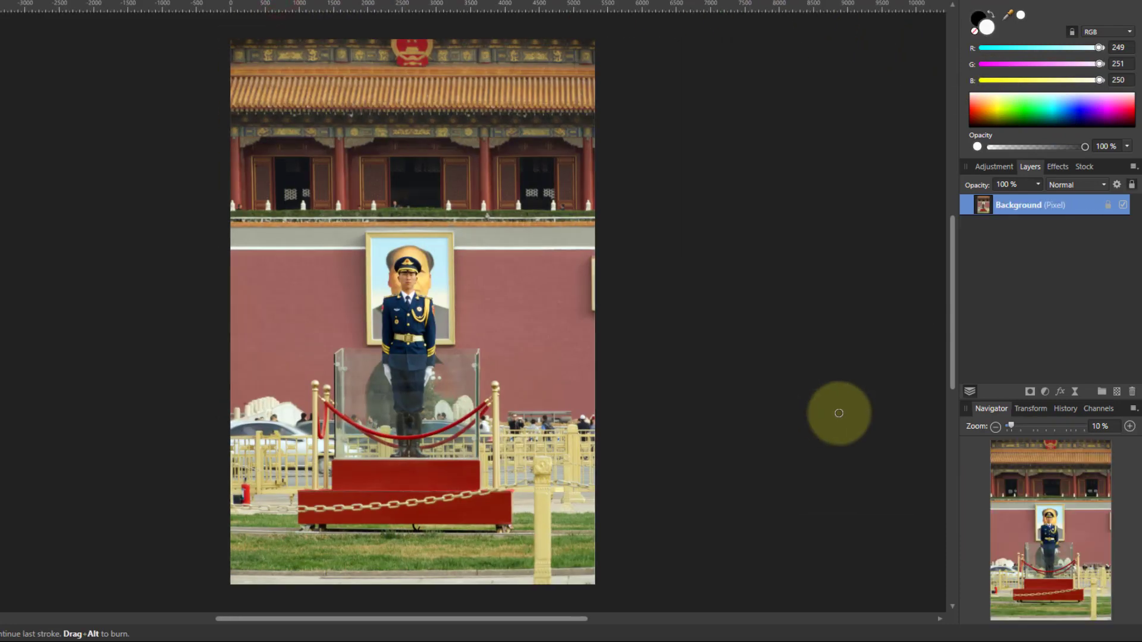
click(1044, 392)
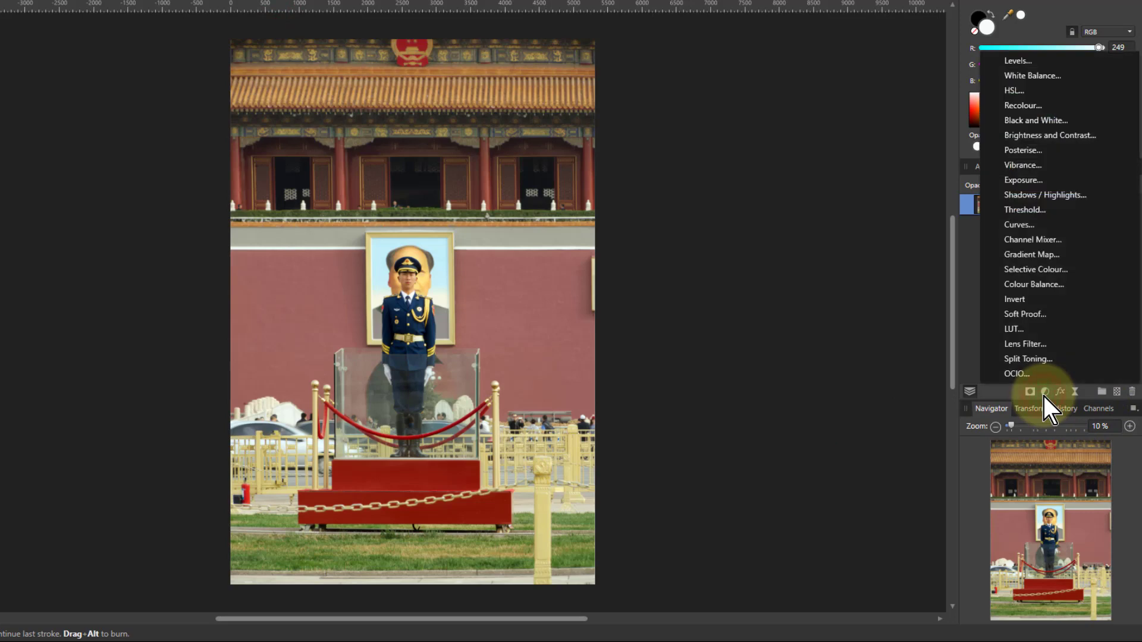
click(1029, 271)
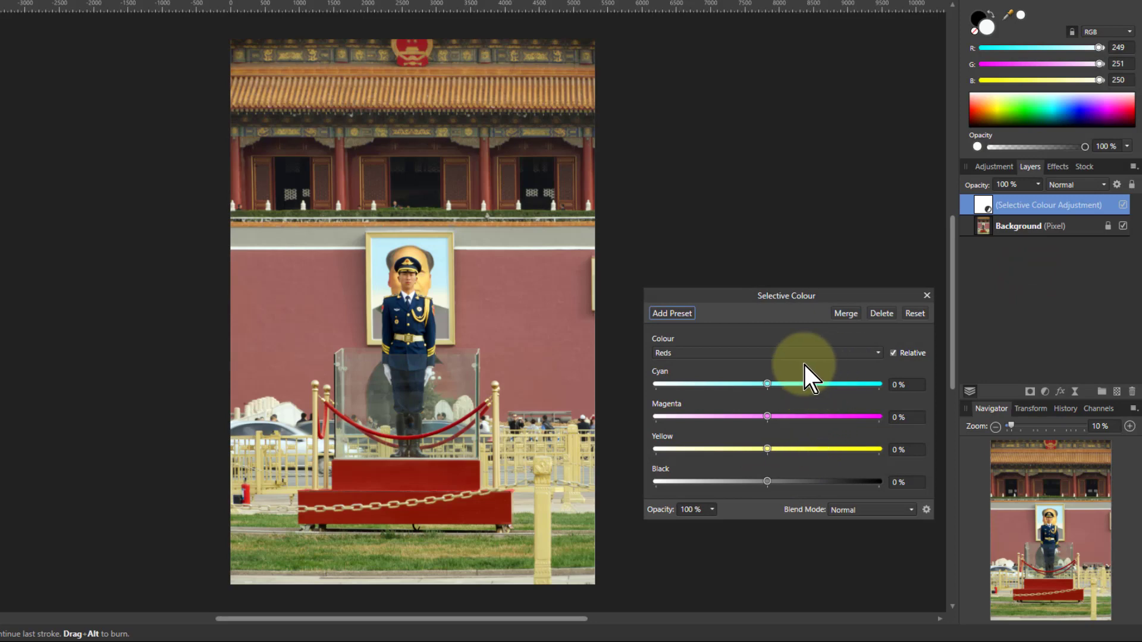
click(706, 355)
click(693, 462)
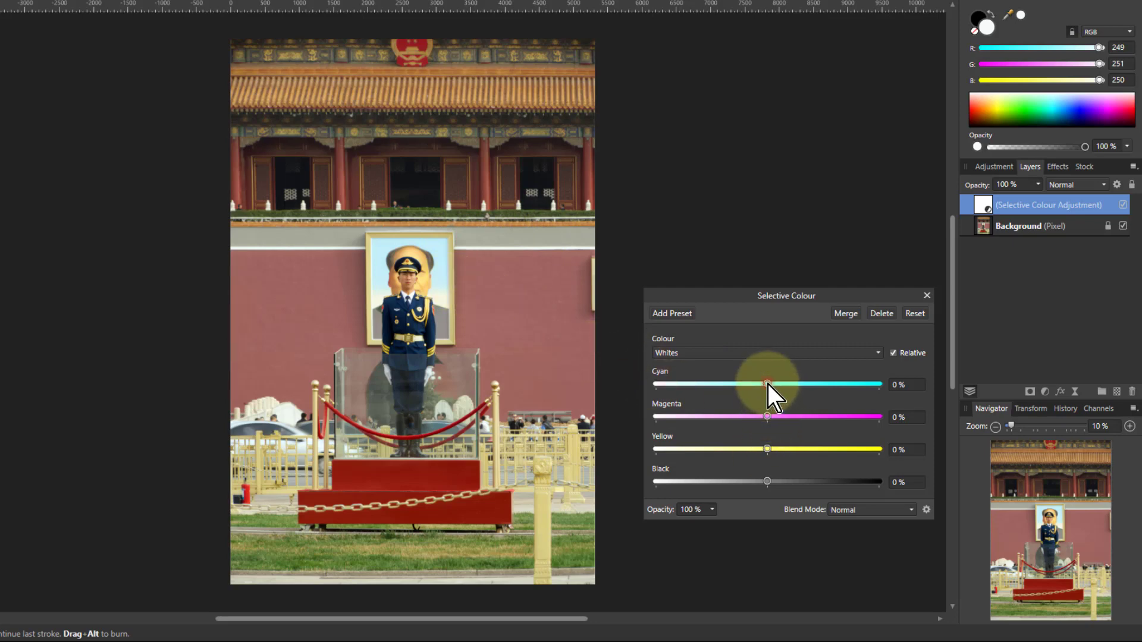
Try shifting Cyan and Black in the photo's Whites with Relative on, and turn Relative off.
drag(767, 384, 895, 405)
drag(814, 390, 767, 403)
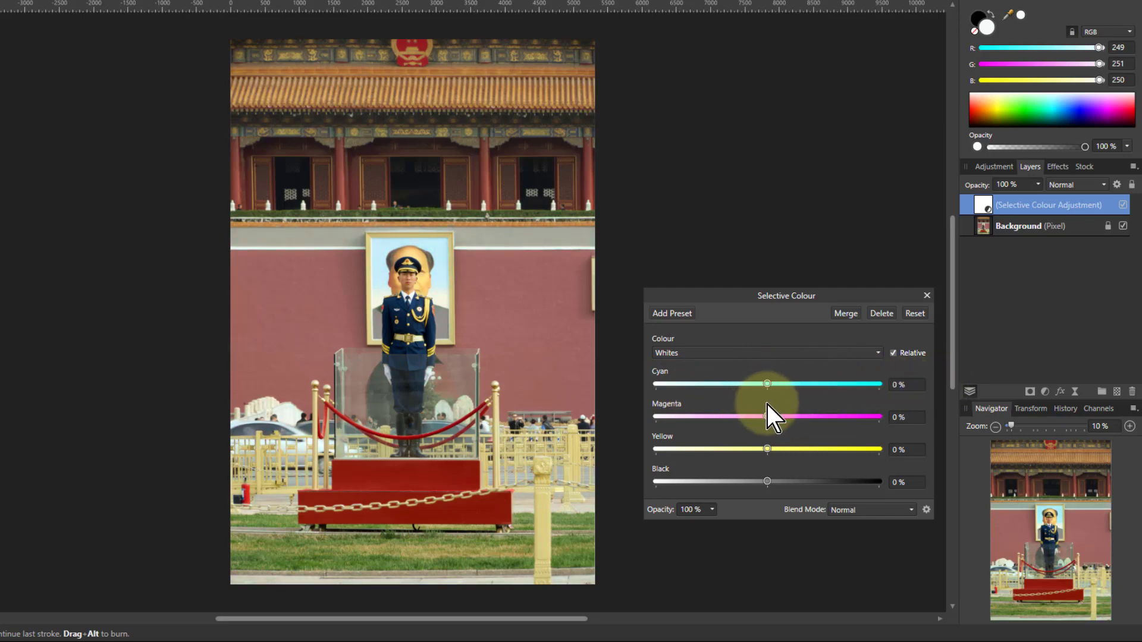
mouse_move(770, 484)
mouse_down()
mouse_move(718, 483)
mouse_move(887, 480)
mouse_move(850, 491)
mouse_move(658, 487)
mouse_move(769, 505)
mouse_up()
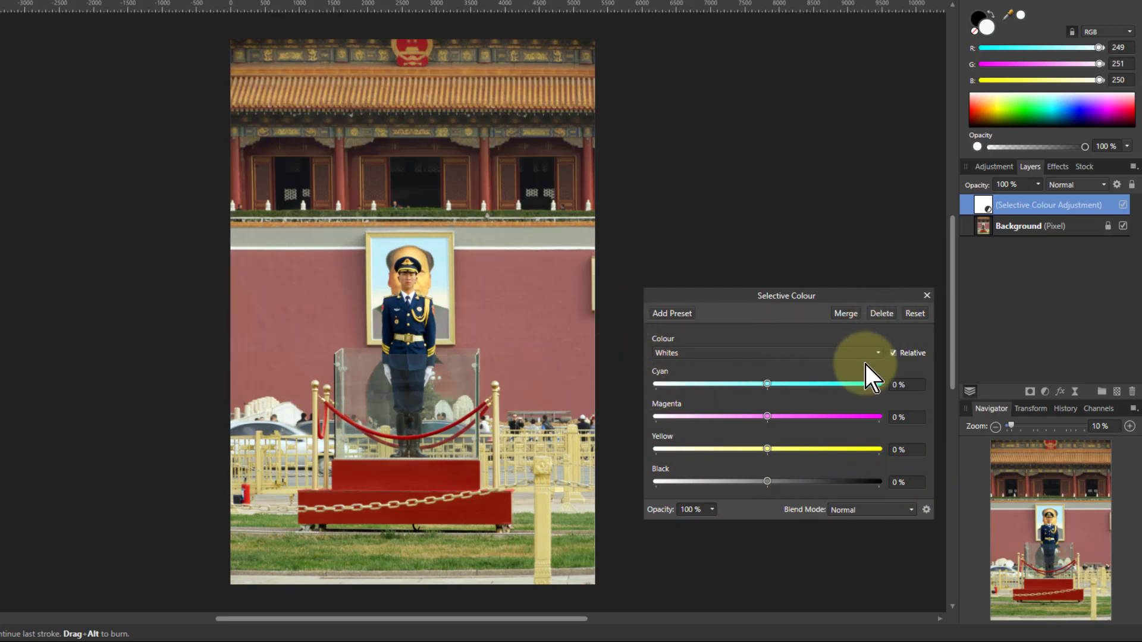
click(894, 355)
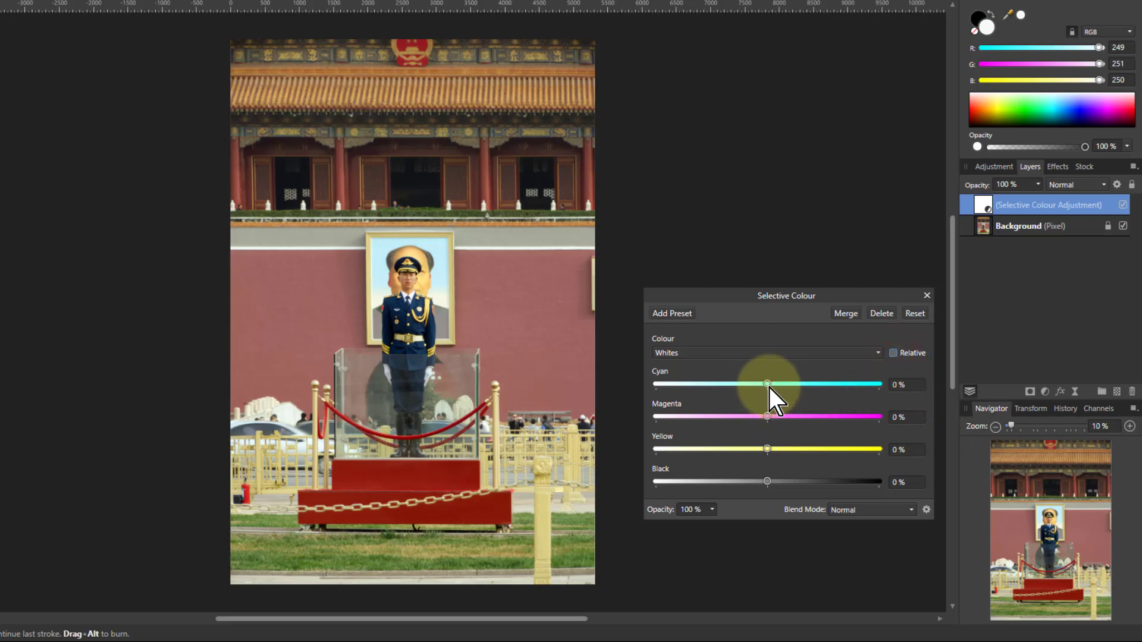
Tint the photo's Whites with Cyan 30 %, Magenta 36 % and Yellow 45 %.
drag(768, 387, 808, 417)
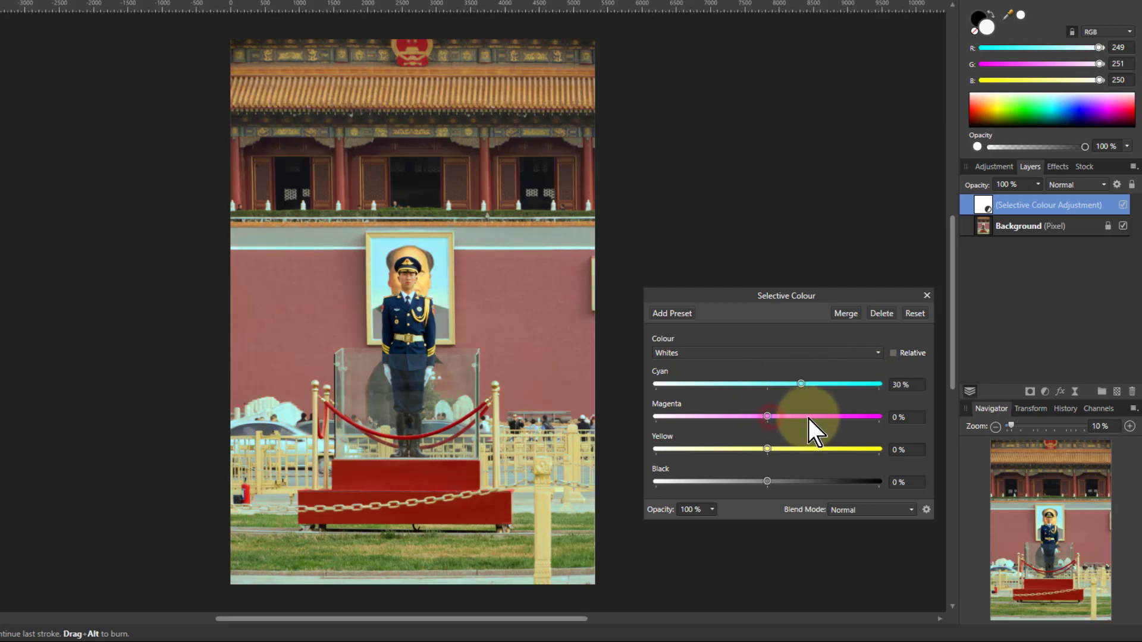
drag(766, 449, 818, 450)
mouse_move(764, 482)
mouse_down()
mouse_move(697, 488)
mouse_move(840, 487)
mouse_move(767, 494)
mouse_up()
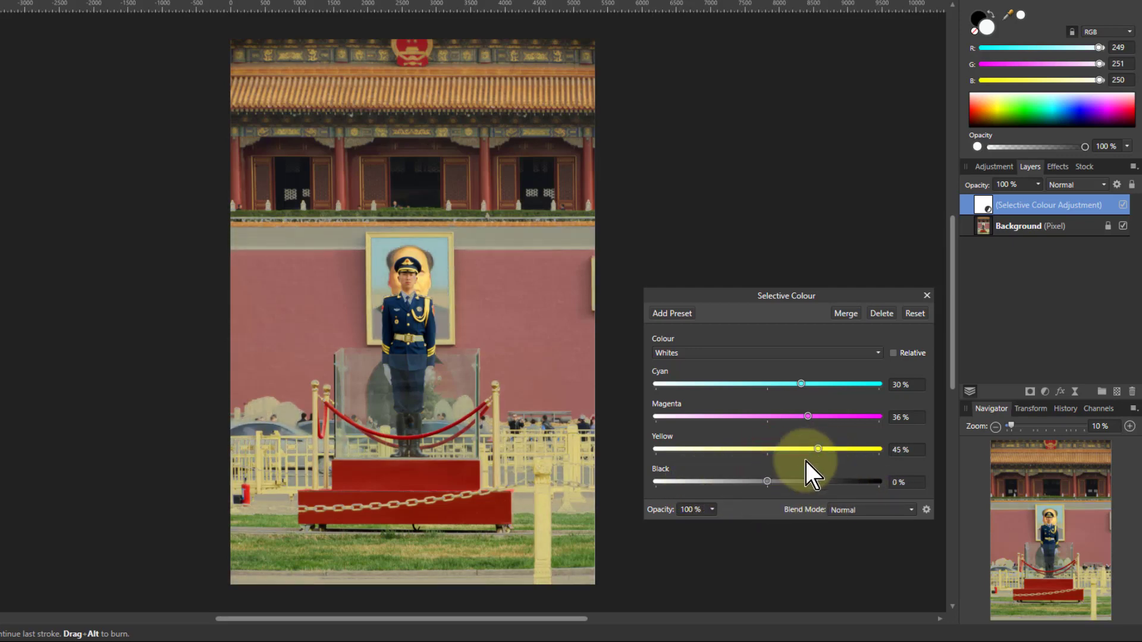
Reset Yellow, Magenta and Cyan of the photo's Whites to 0 % and set Black to -16 %.
double_click(818, 450)
double_click(809, 416)
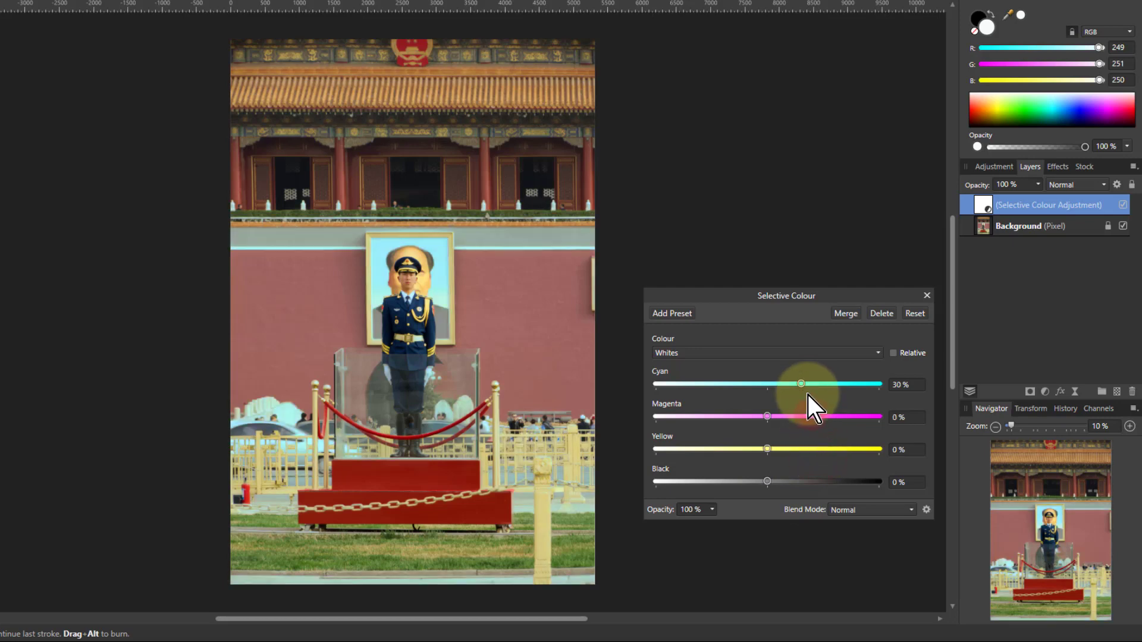
double_click(802, 384)
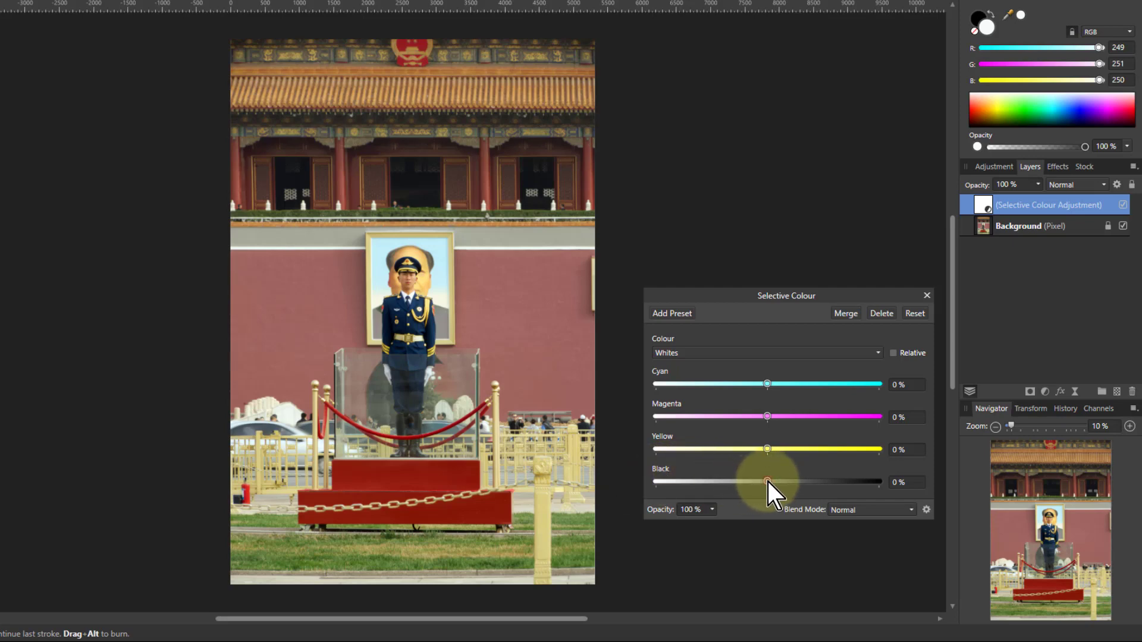
drag(767, 482, 754, 485)
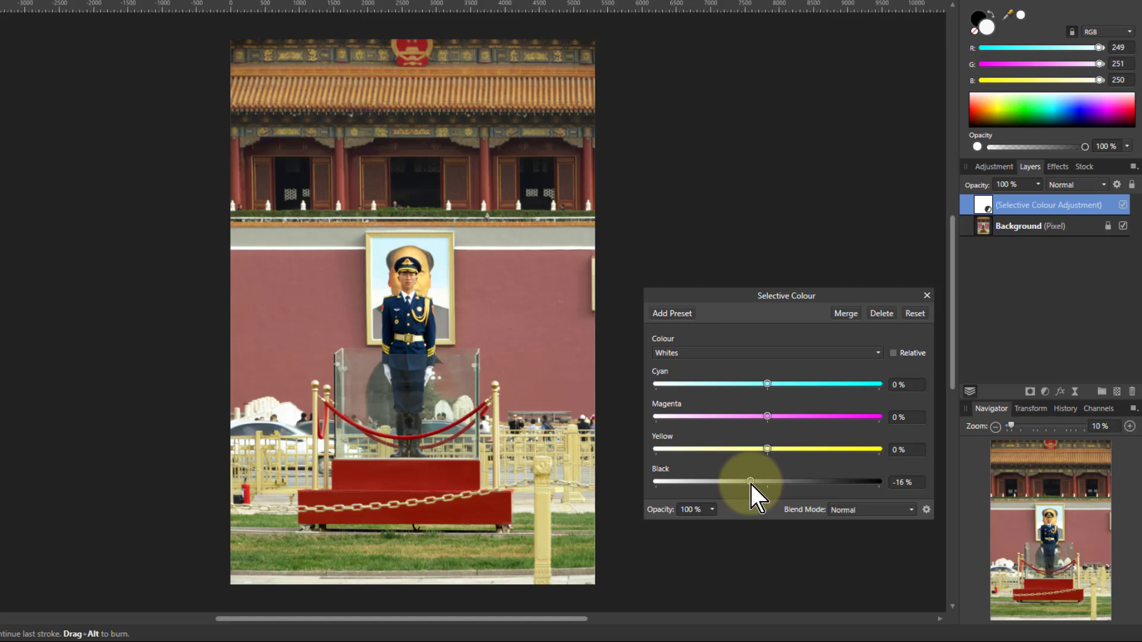
Set Black in the photo's Whites to -17 % and toggle the Selective Colour adjustment off and on to compare.
drag(750, 483, 748, 483)
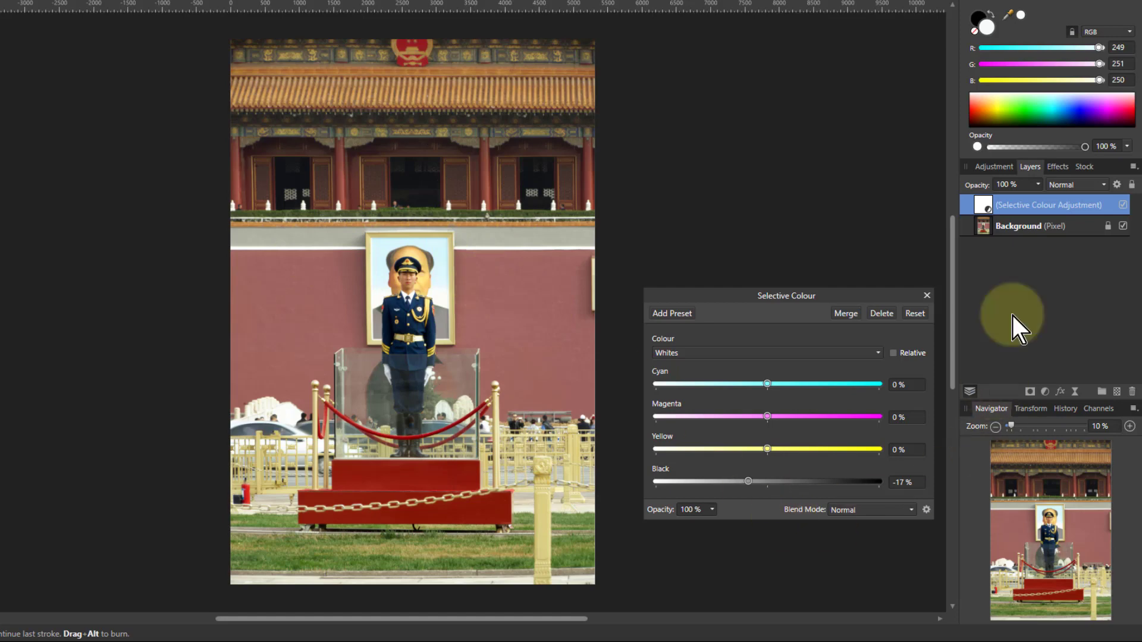
click(1121, 205)
click(1121, 205)
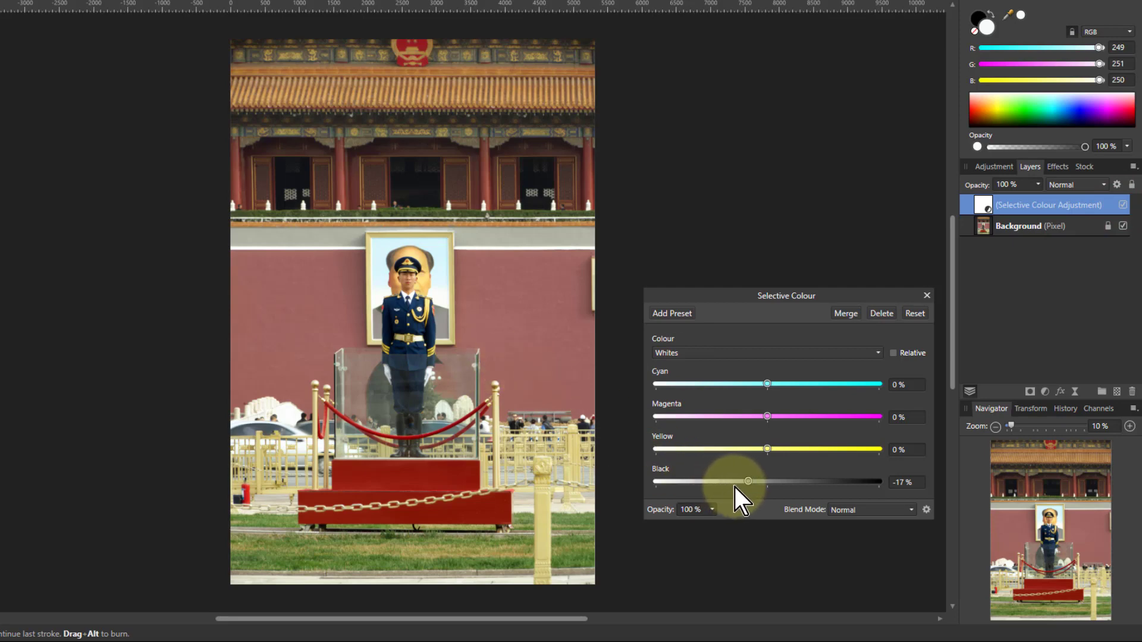
Reset Black in the photo's Whites to 0 % and warm the whites with Magenta 23 % and Yellow 40 %.
double_click(749, 482)
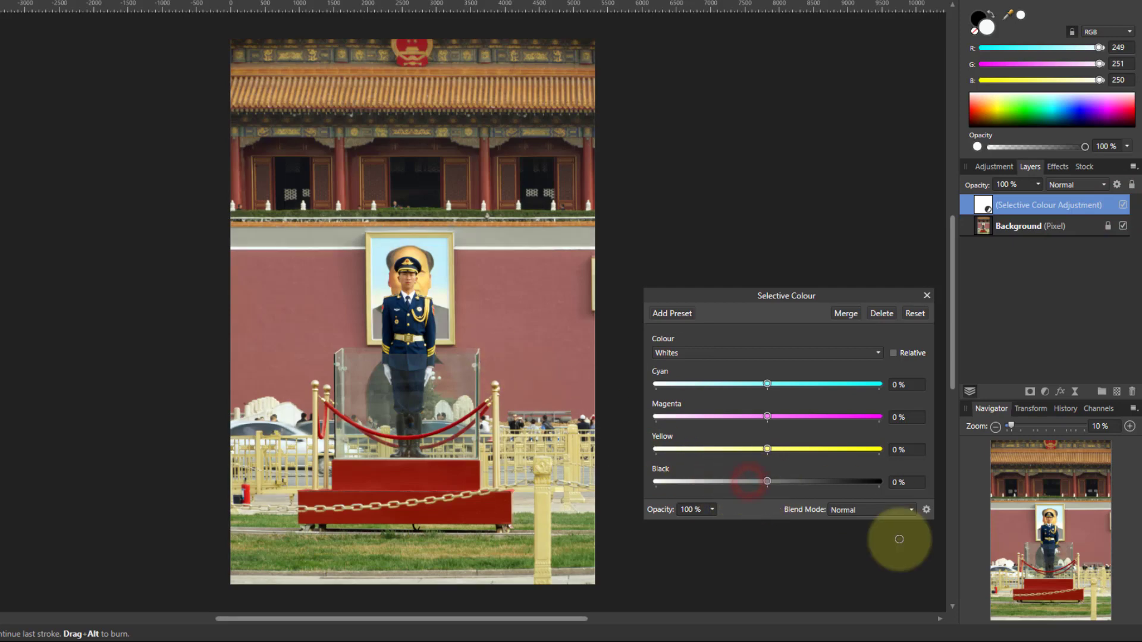
click(790, 416)
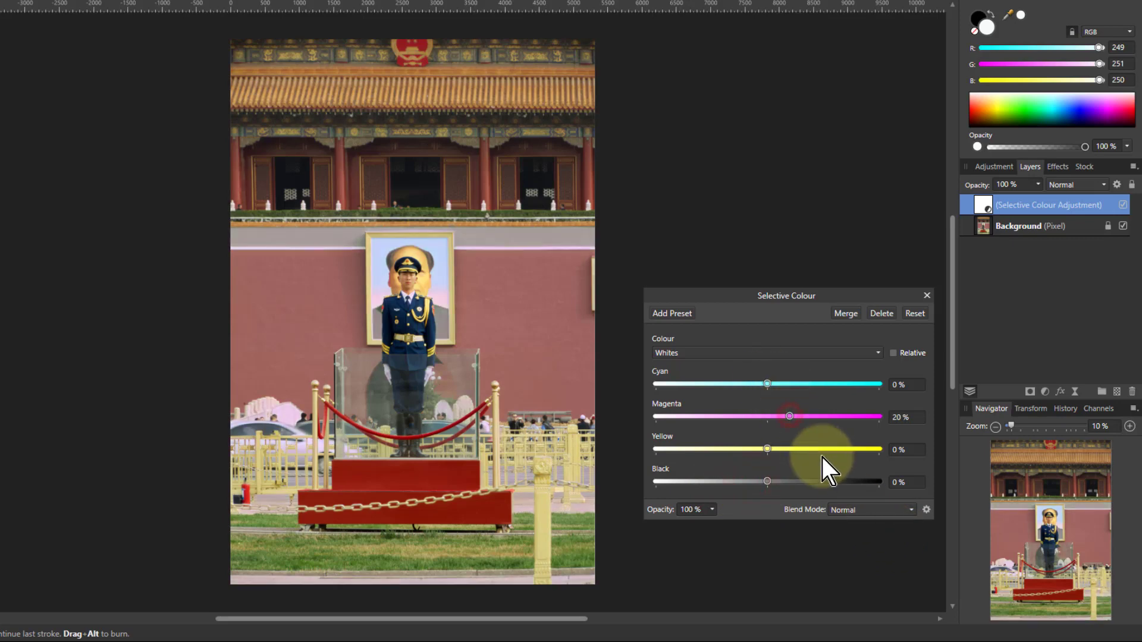
click(812, 449)
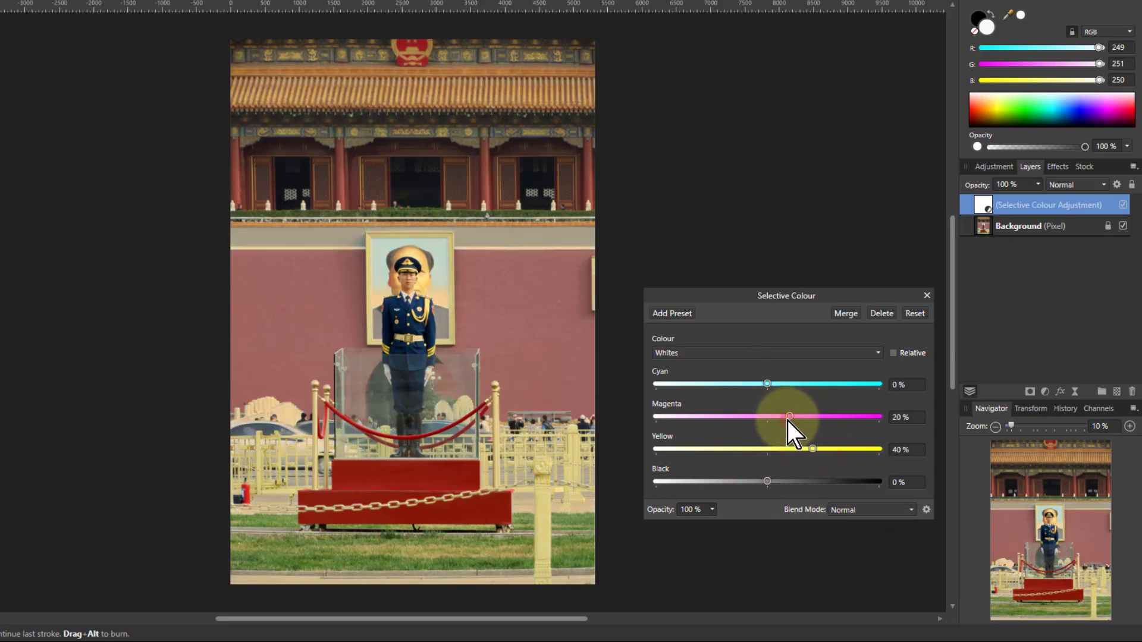
drag(787, 421, 794, 421)
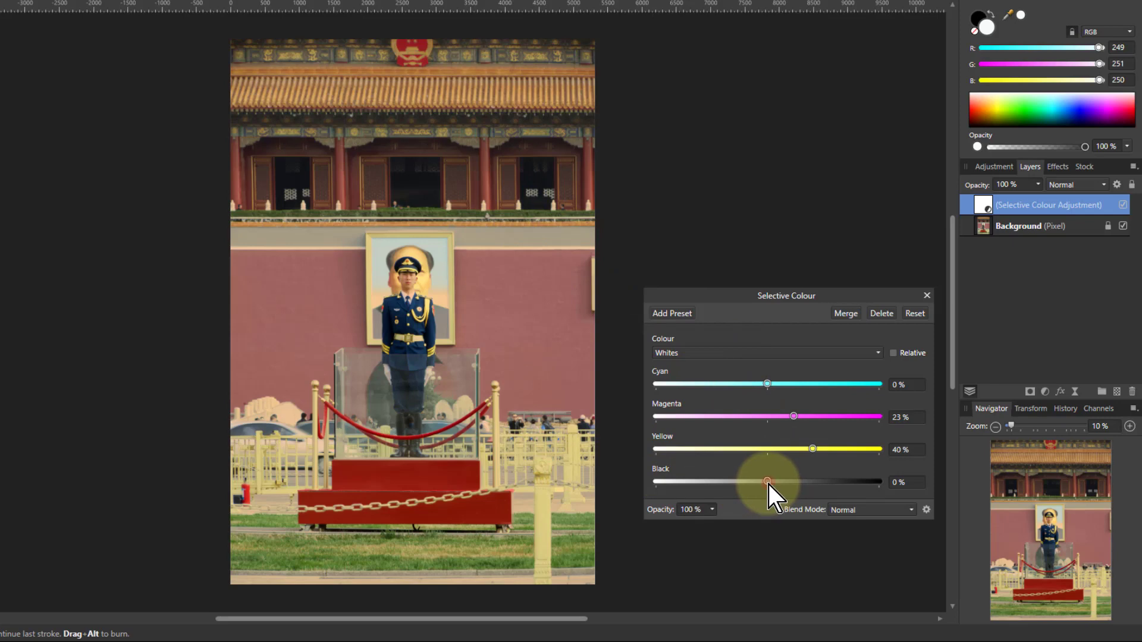
mouse_move(768, 483)
mouse_down()
mouse_move(719, 488)
mouse_move(787, 495)
mouse_move(767, 498)
mouse_up()
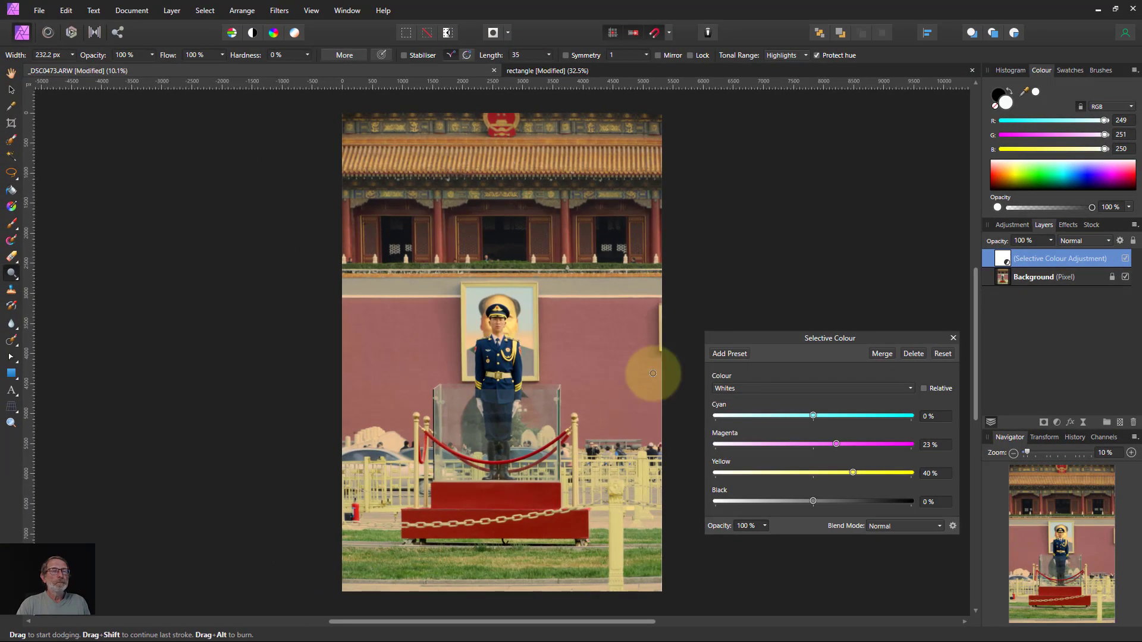